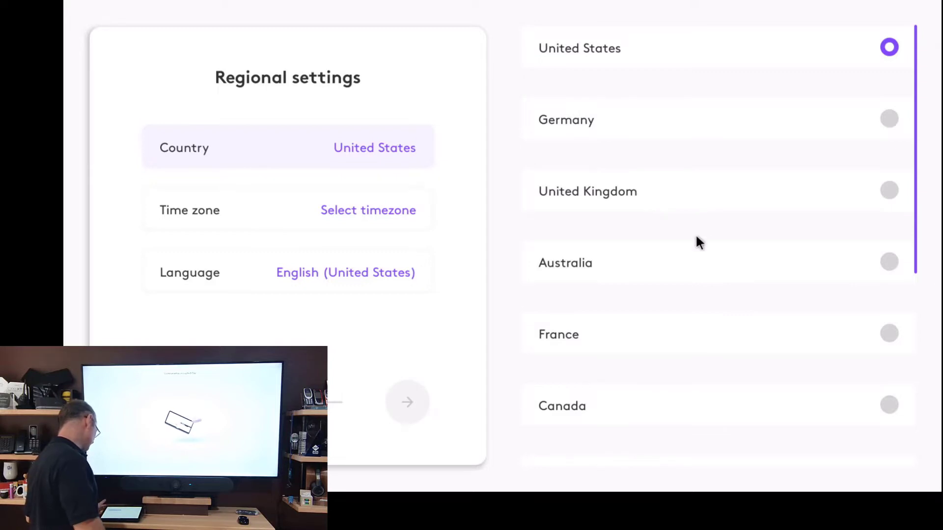
Step: Set the country to New Zealand, select a time zone, and accept the end user license agreement
scroll(705, 239, "down", 5)
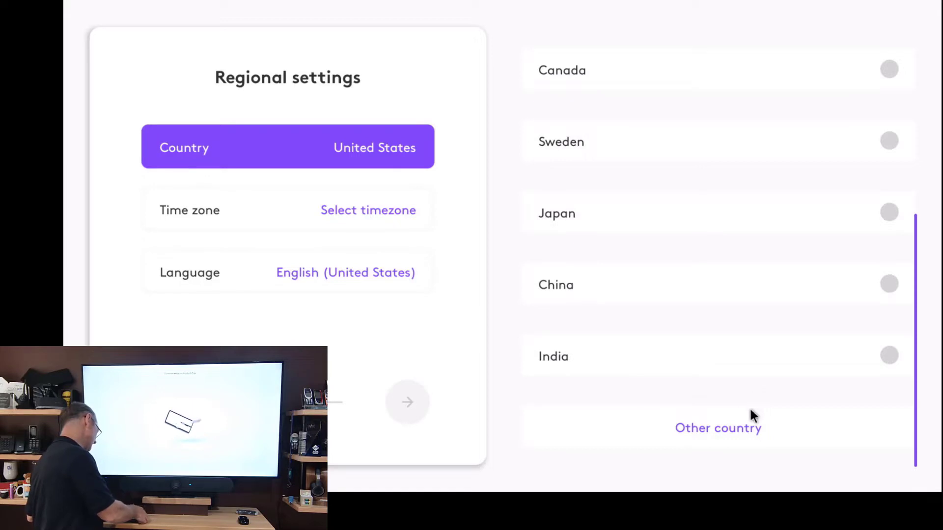
left_click(738, 434)
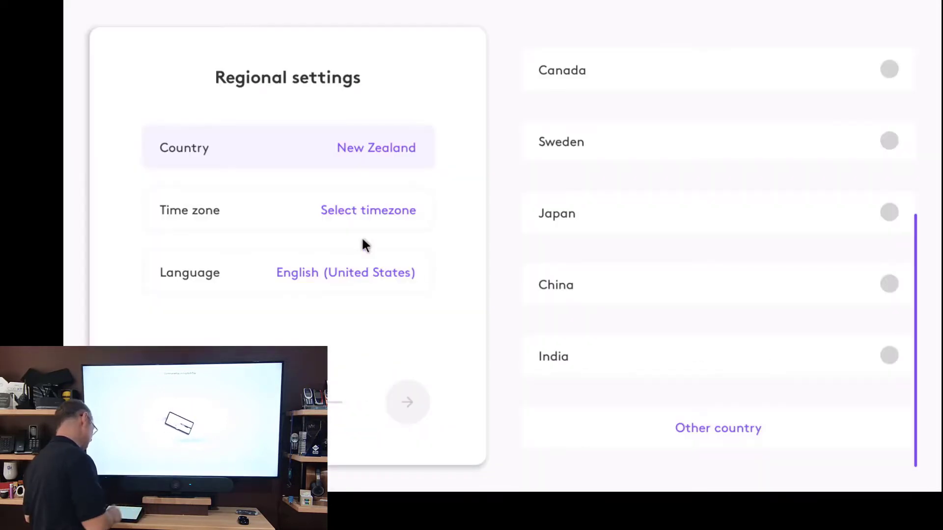
left_click(380, 212)
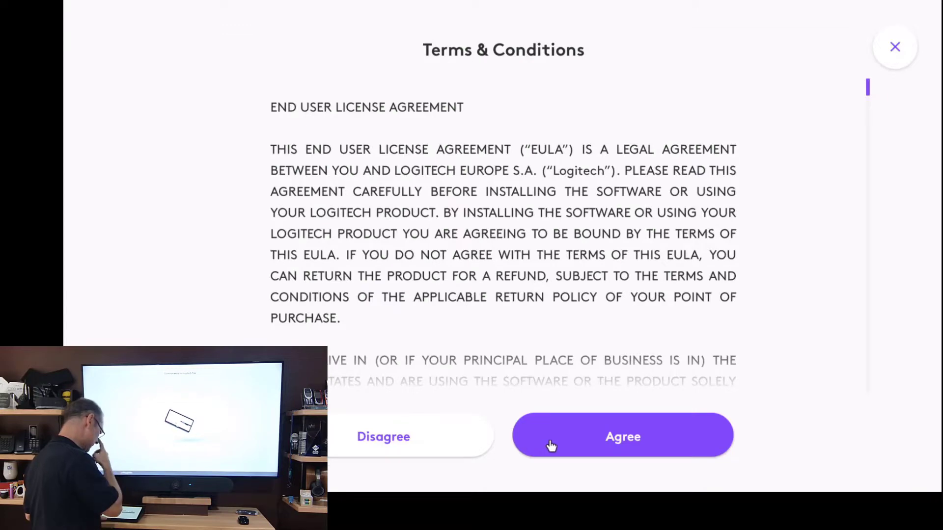
left_click(552, 446)
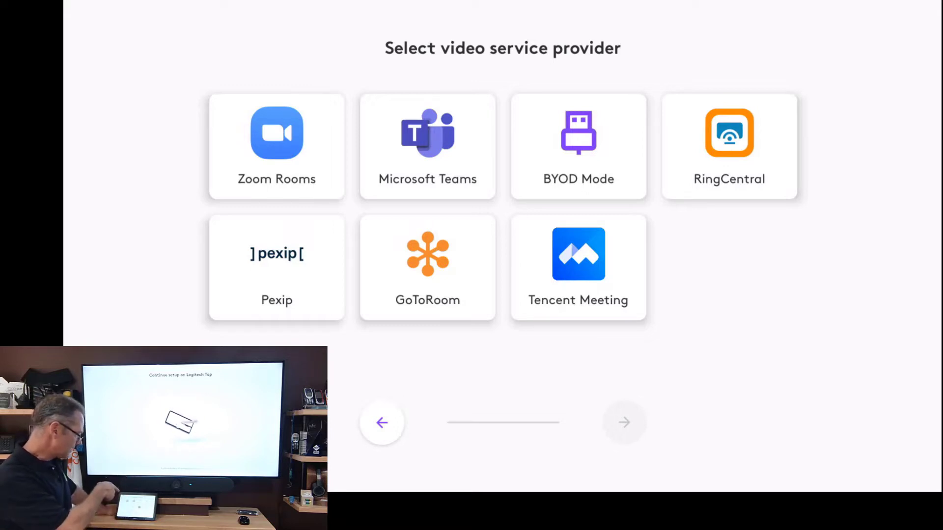
Step: Choose Microsoft Teams as the video service provider and skip signing in to the Logitech Sync Portal
left_click(277, 146)
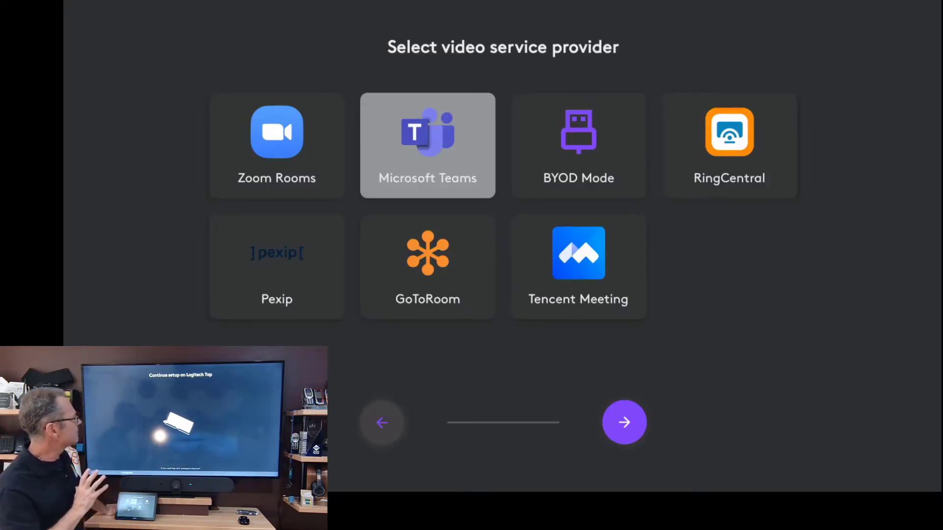
left_click(615, 403)
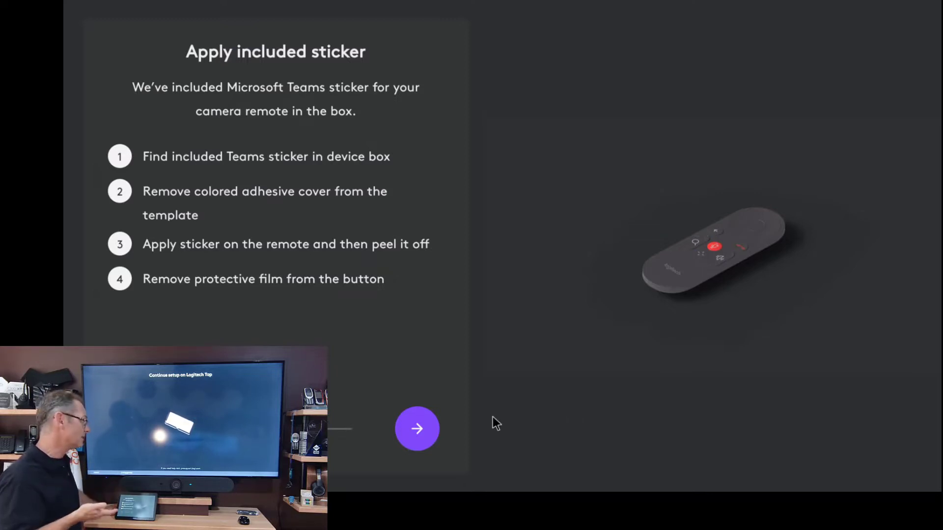
left_click(422, 429)
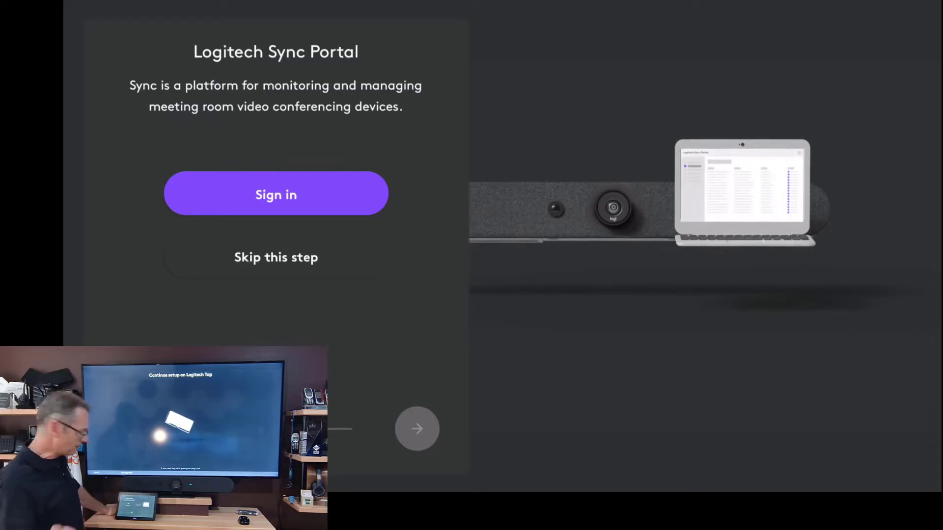
left_click(276, 256)
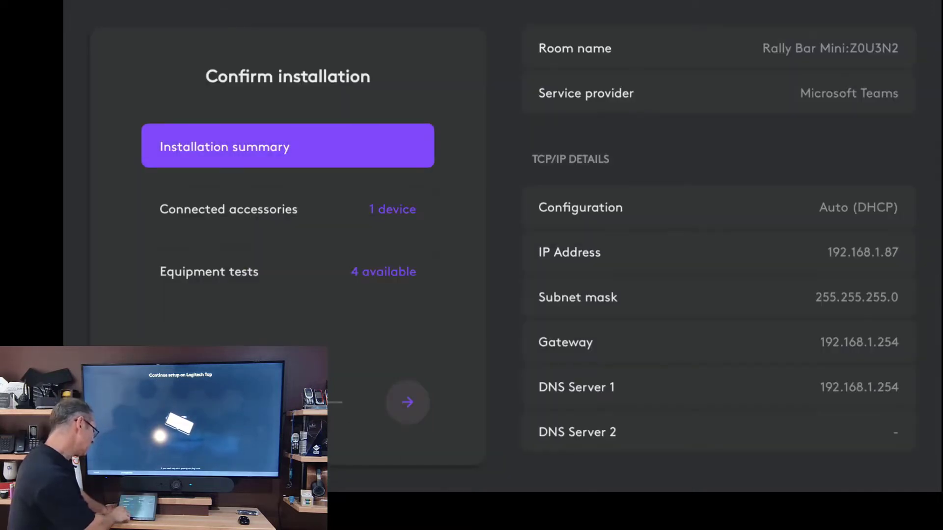
Step: Review the installation summary, including the room name, service provider and TCP/IP details
left_click(407, 402)
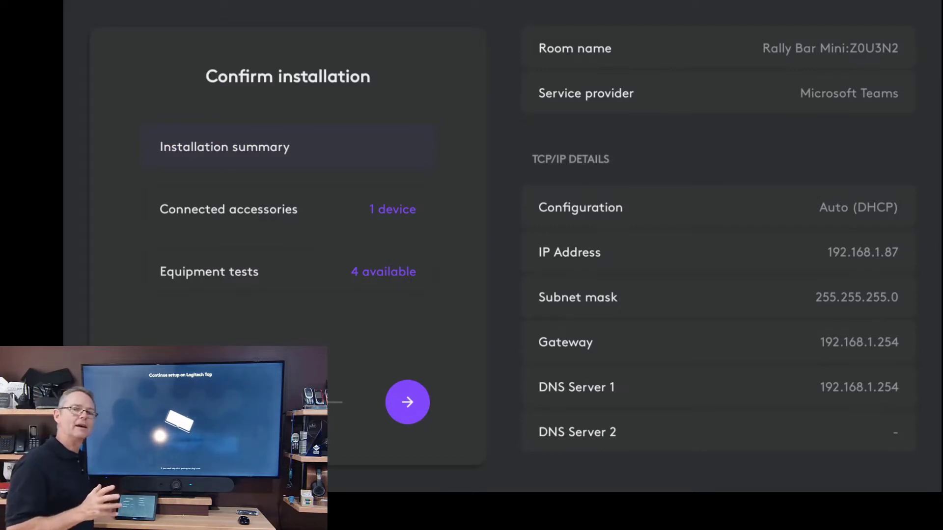
key("Right")
key("Left")
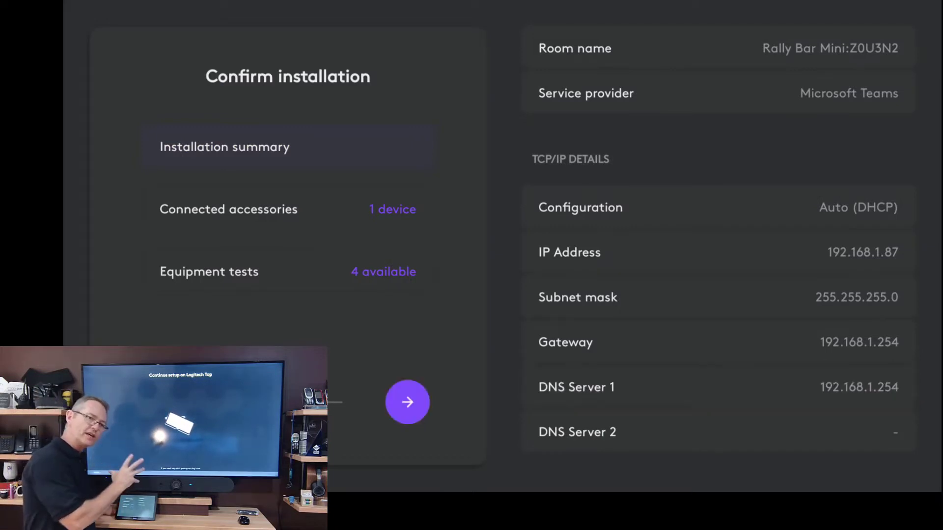
key("Right")
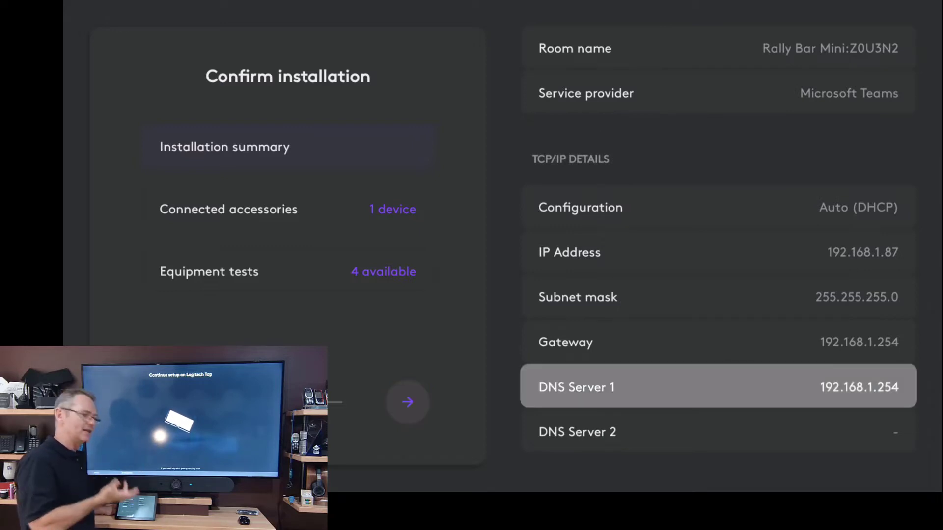
key("Up")
key("Up")
key("Up")
key("Up")
key("Up")
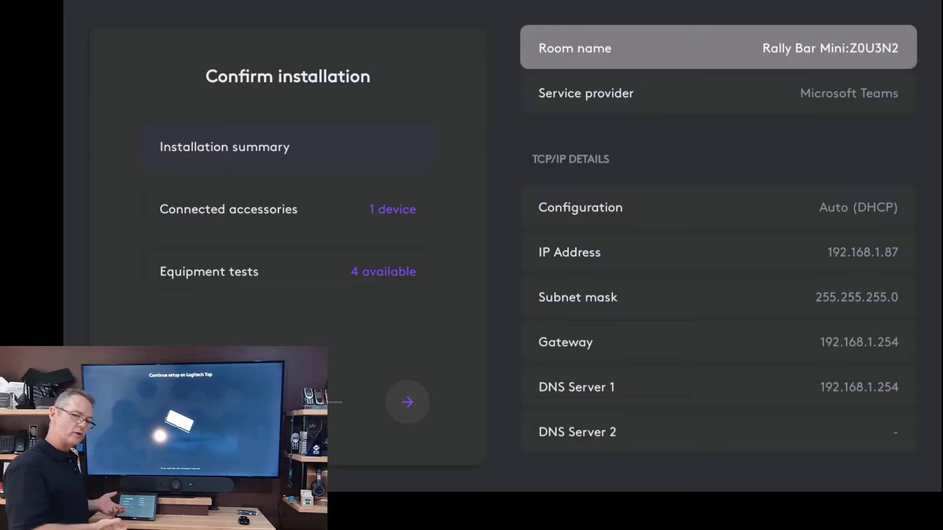
Step: Look through the connected accessories and equipment tests, and check the camera image
key("Left")
key("Down")
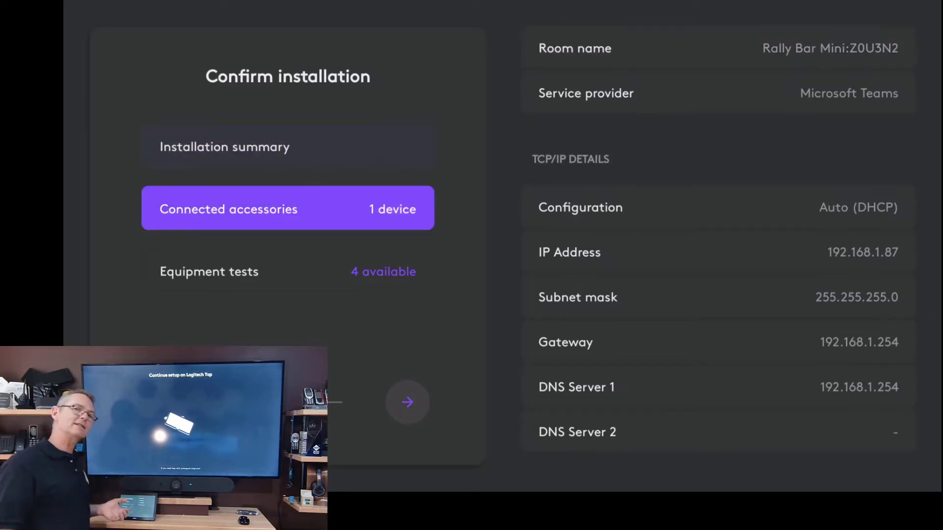
key("Down")
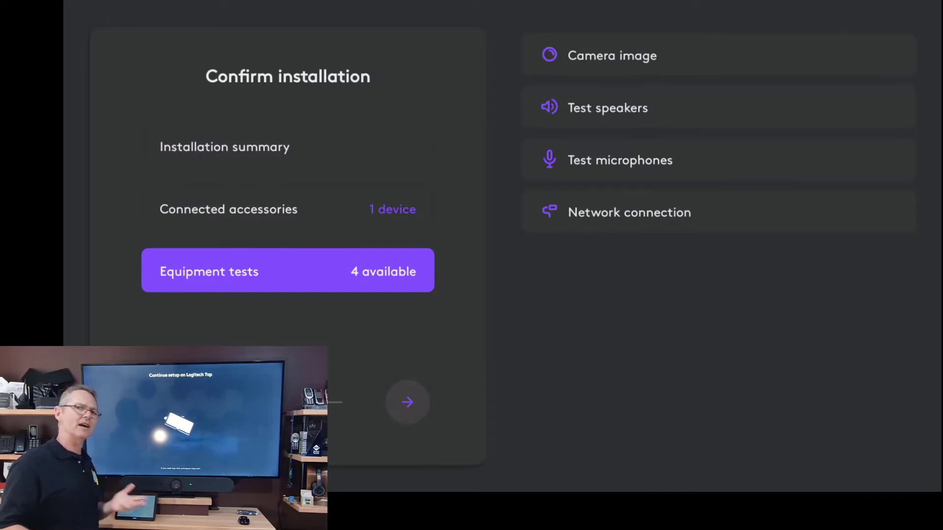
key("Right")
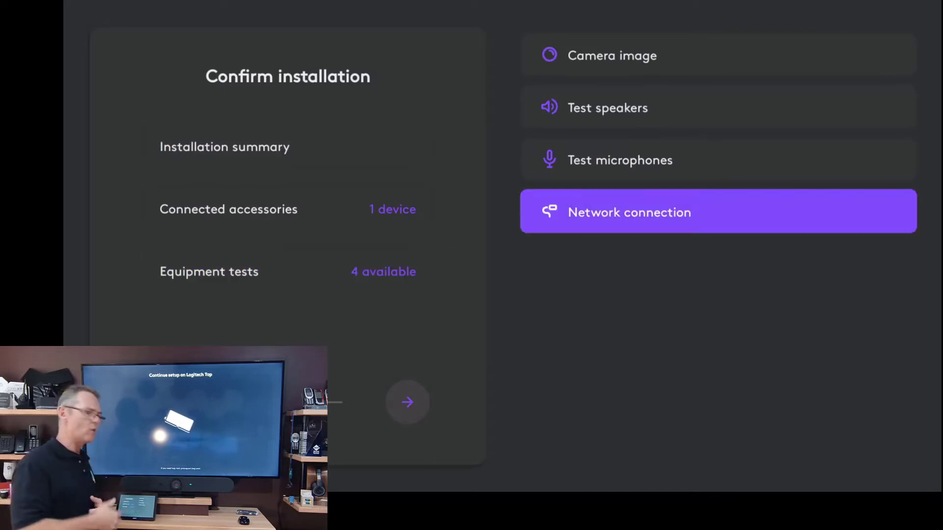
key("Up")
key("Up")
key("Up")
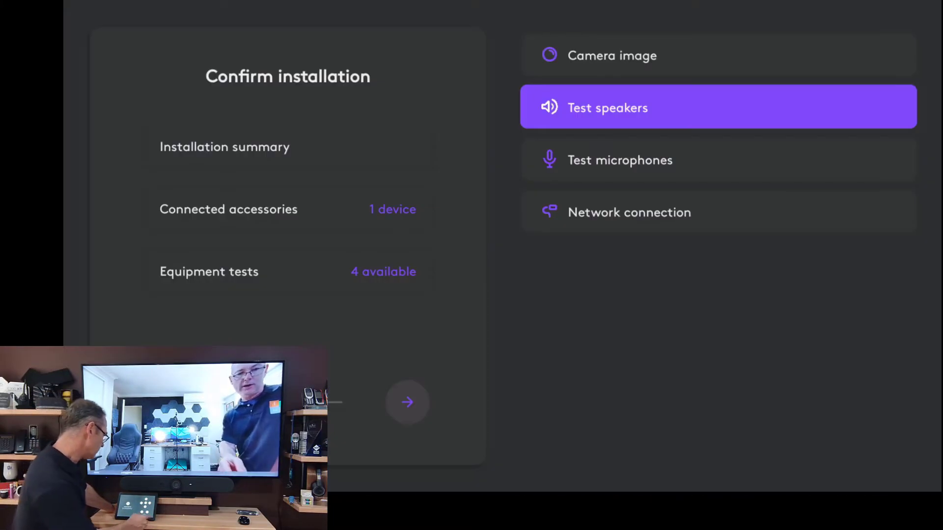
Step: Run the speakers test by playing the test sound, and close the test
key("Return")
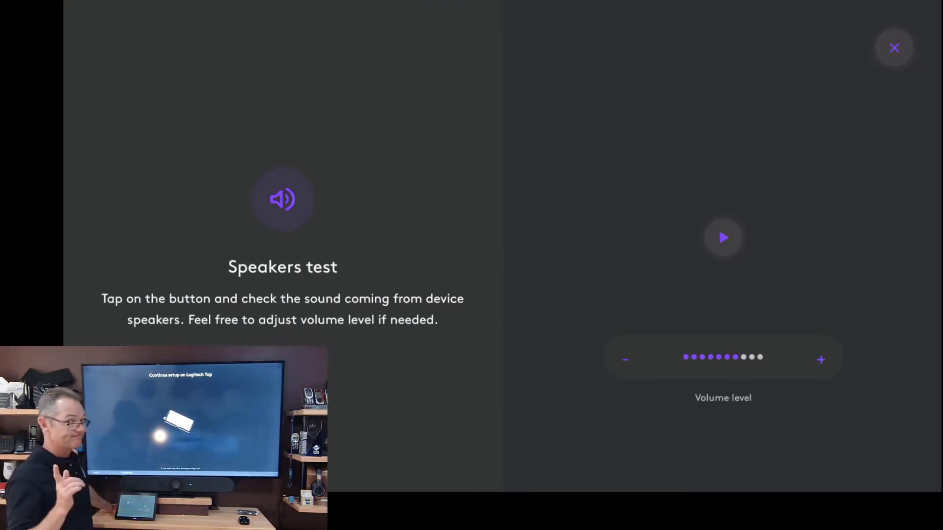
key("Tab")
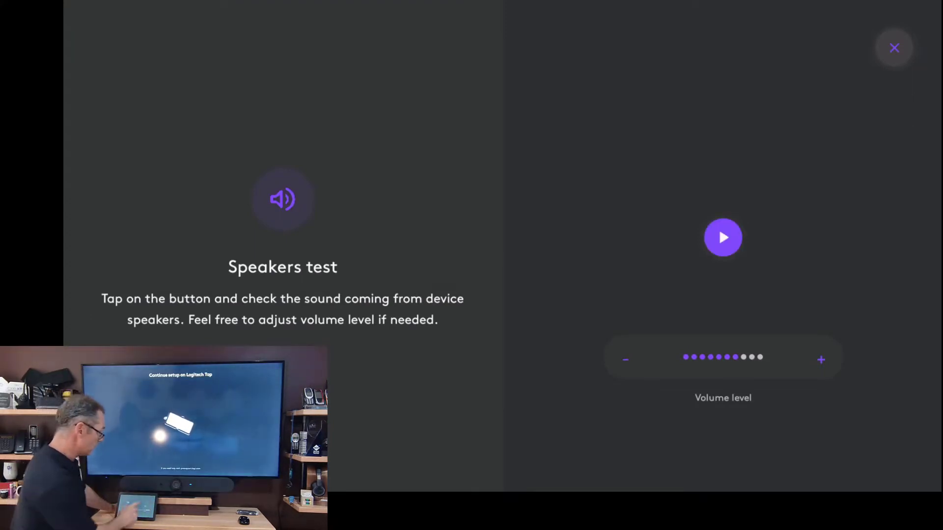
key("Return")
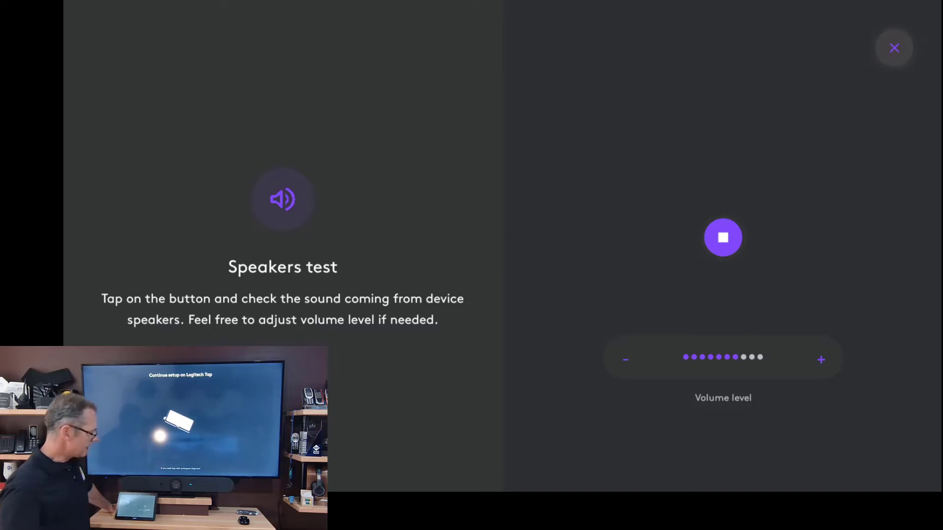
key("Tab")
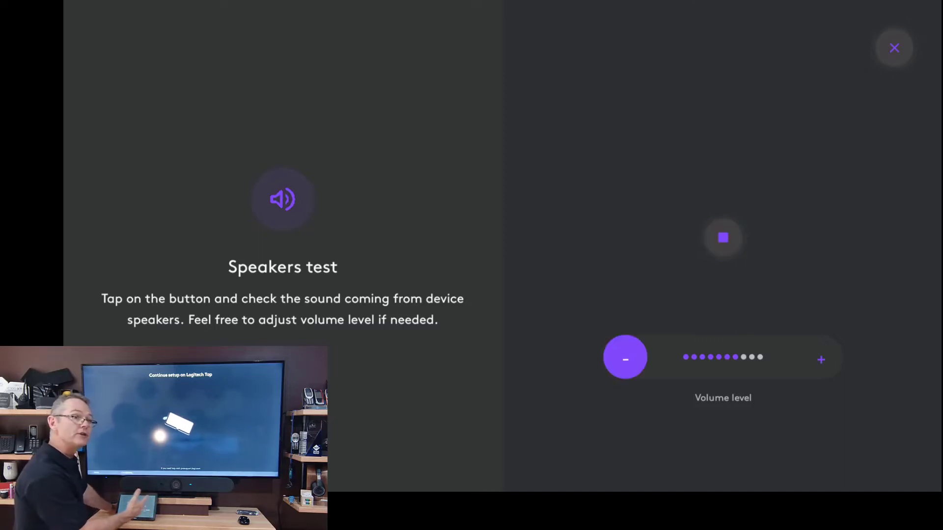
key("Tab")
key("Tab")
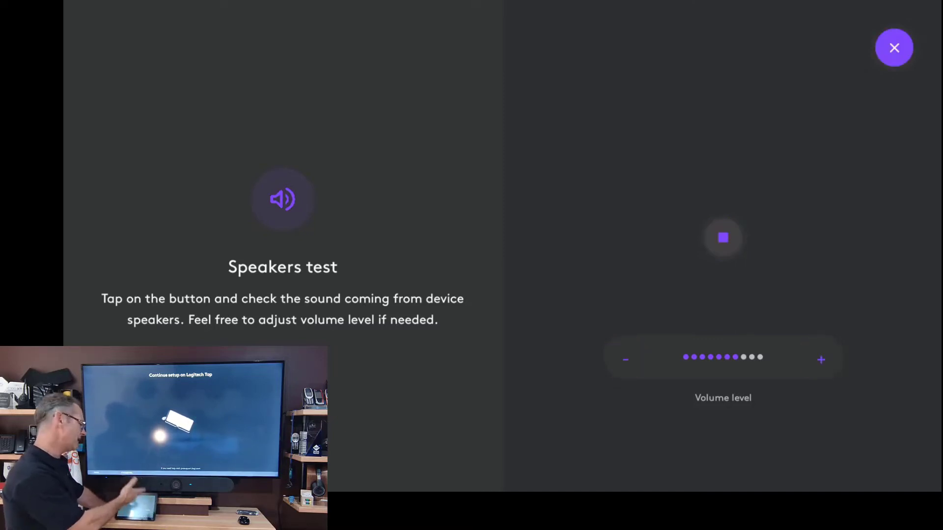
key("Return")
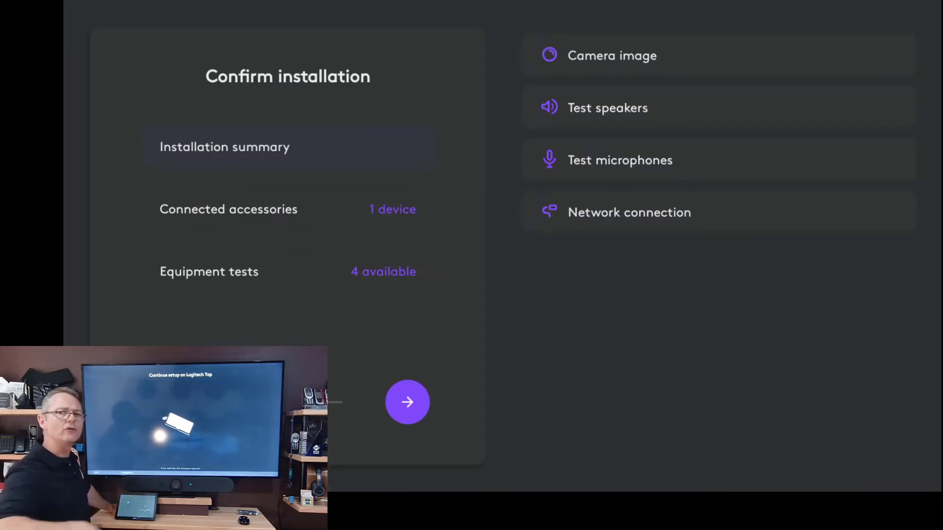
Step: Run the microphones test with a recorded clip, and close the test
key("Tab")
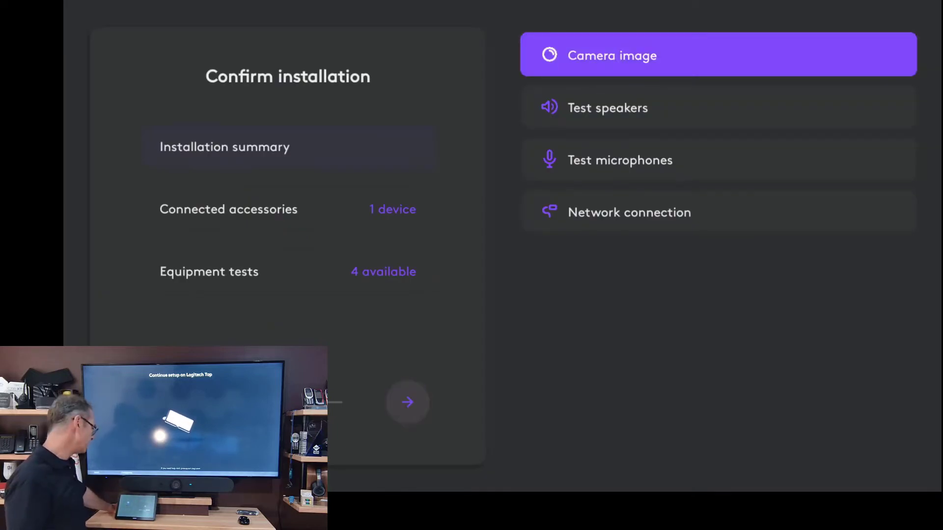
key("Tab")
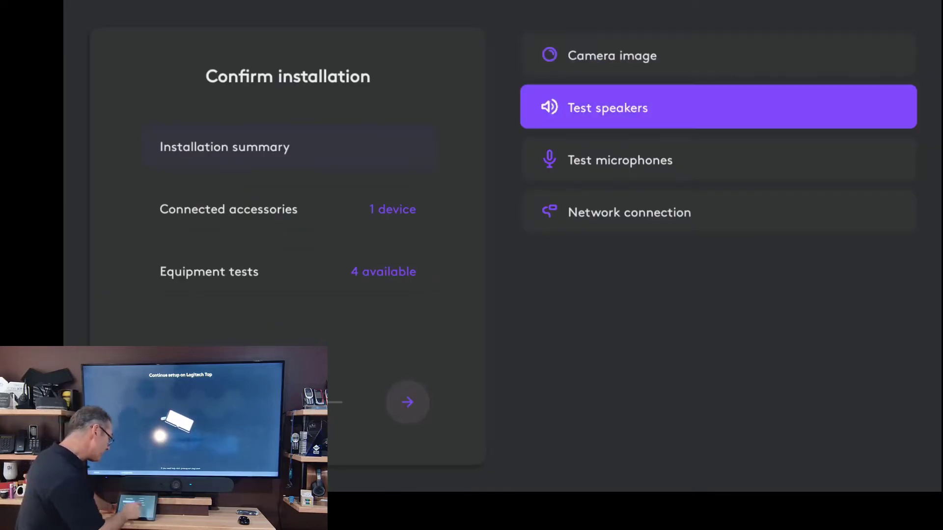
key("Tab")
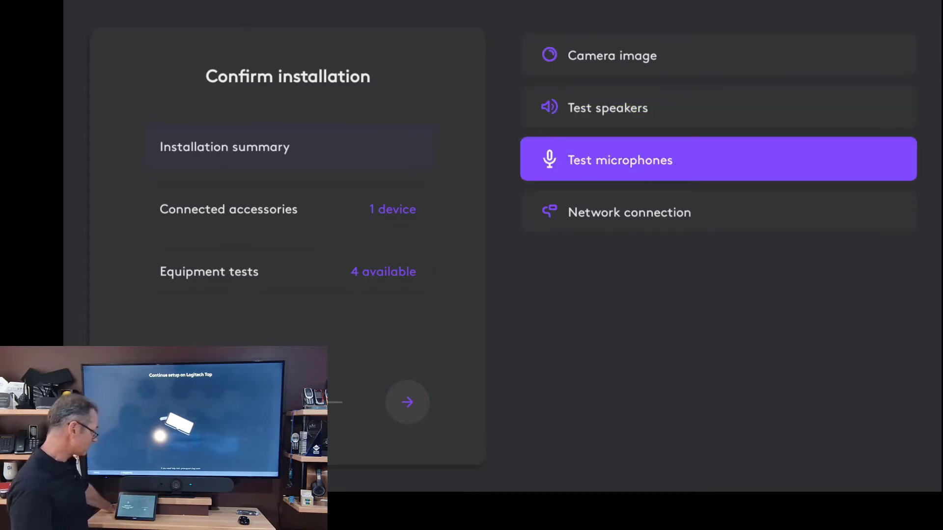
key("Return")
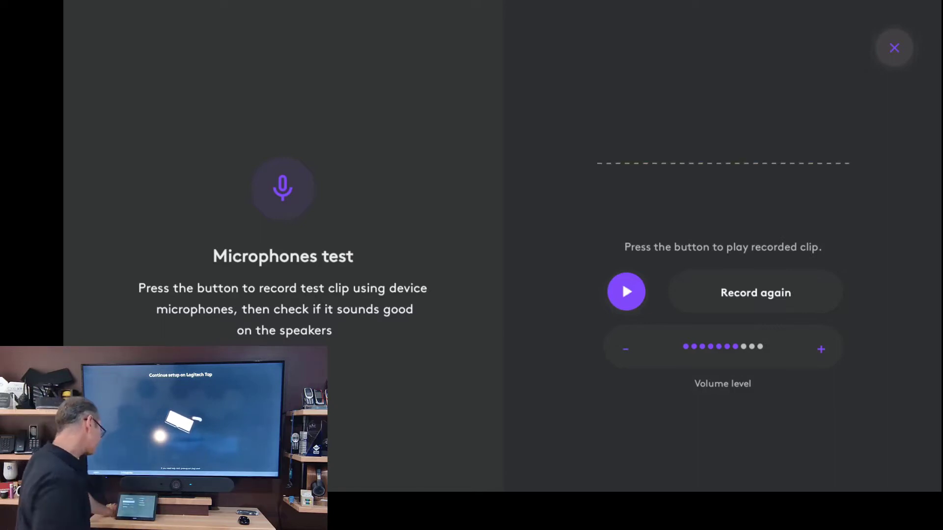
left_click(625, 348)
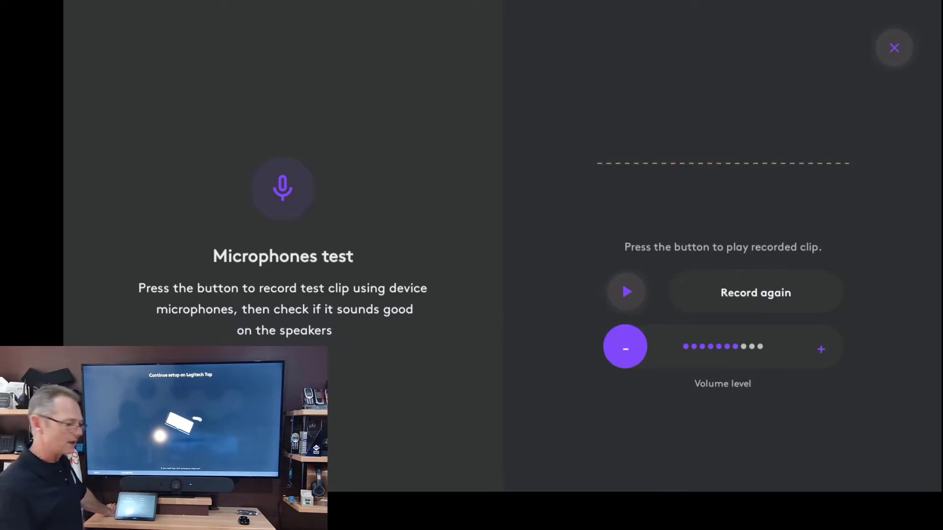
key("Right")
key("Up")
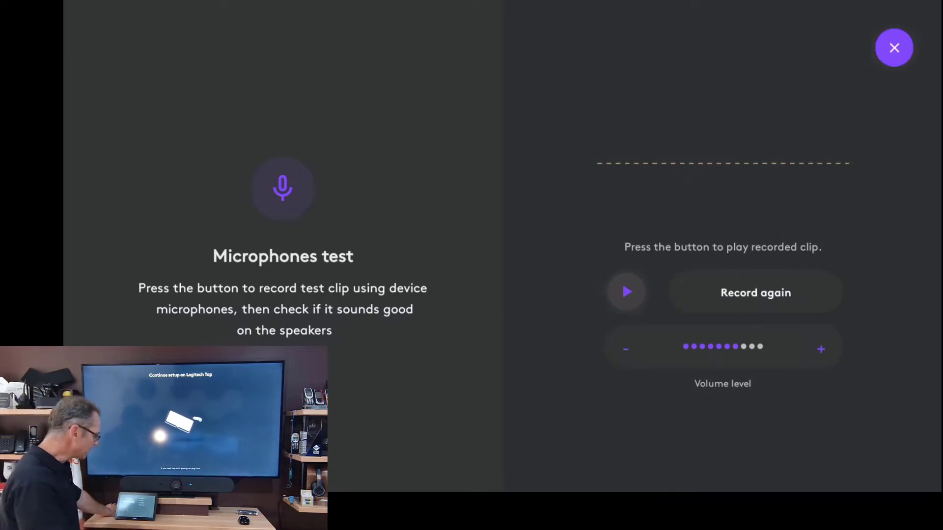
key("Return")
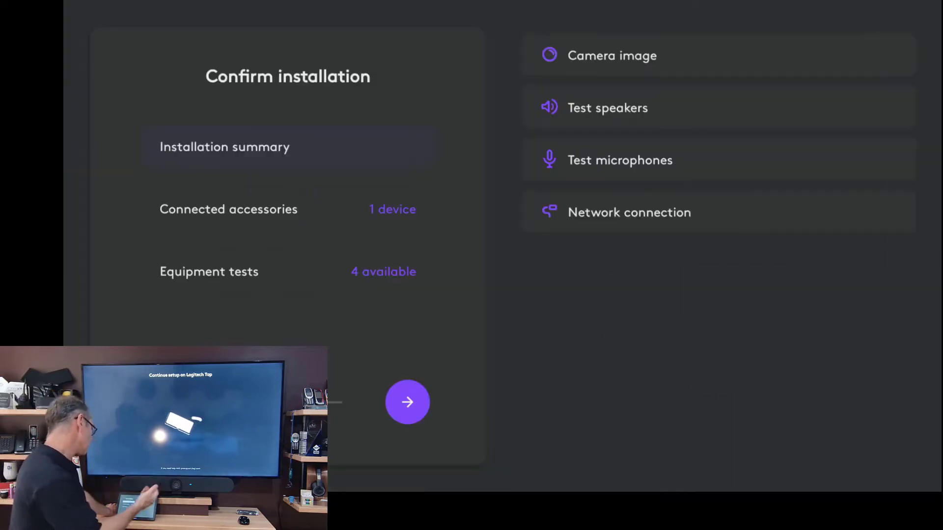
Step: Confirm the installation and advance the tutorial past the BYOD mode page to the camera preset page
key("Return")
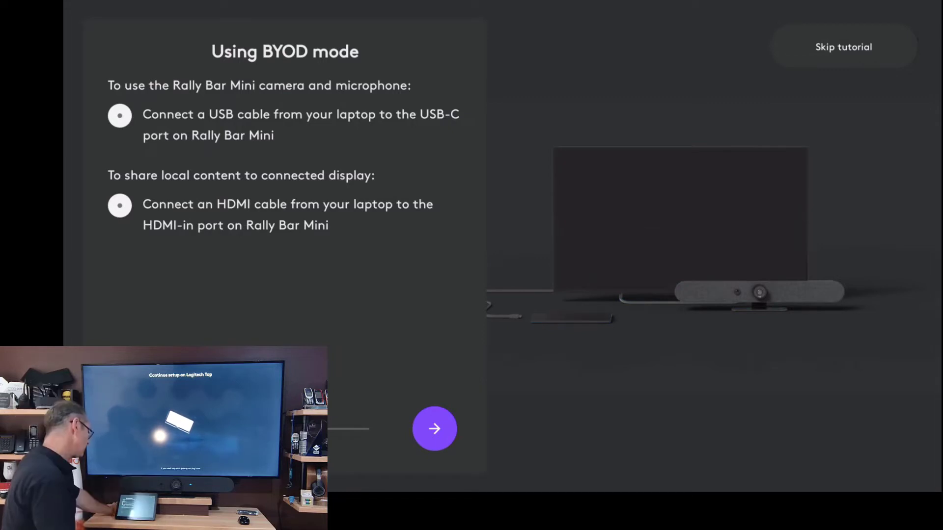
left_click(434, 429)
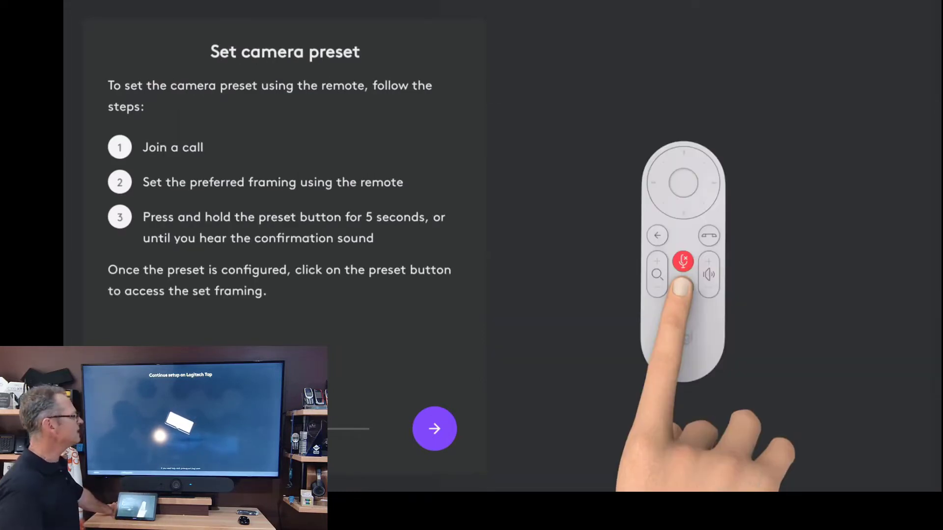